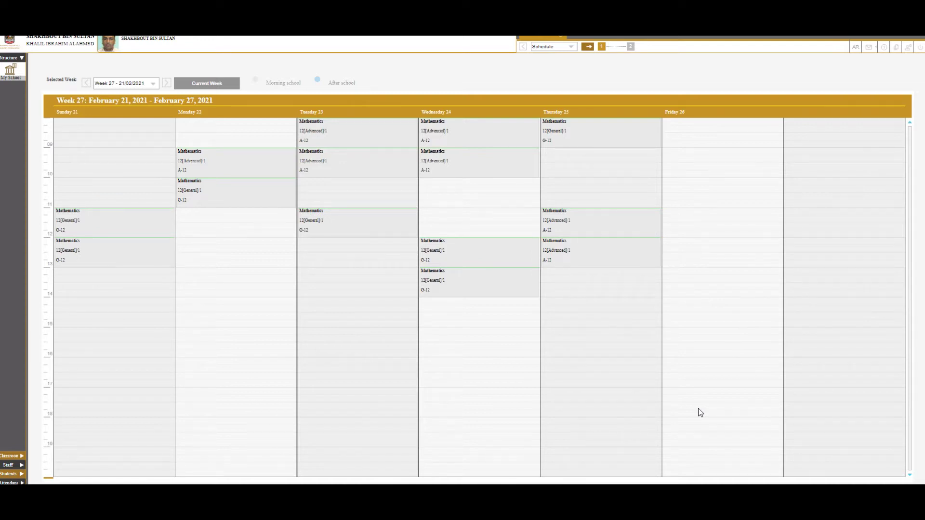
Open Classroom's Class List and bring up the Mathematics gradebook of 32 students.
left_click(13, 456)
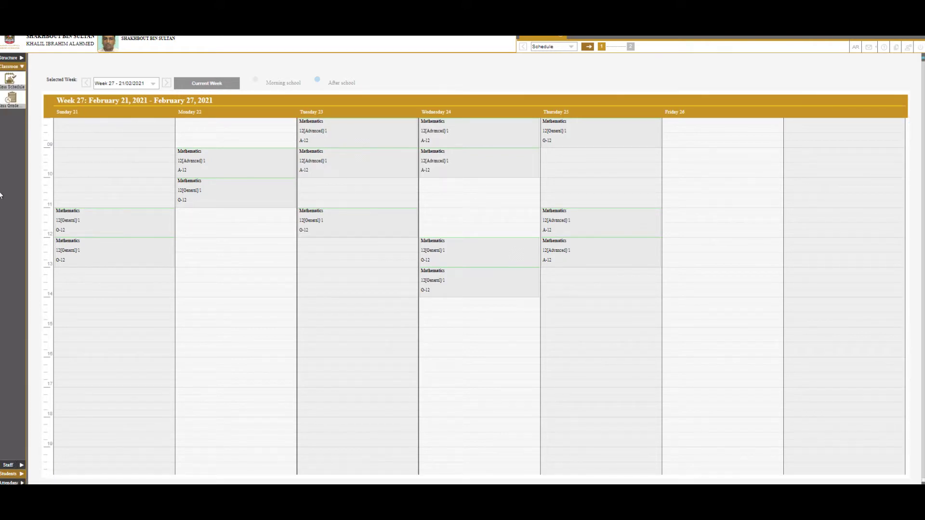
left_click(19, 101)
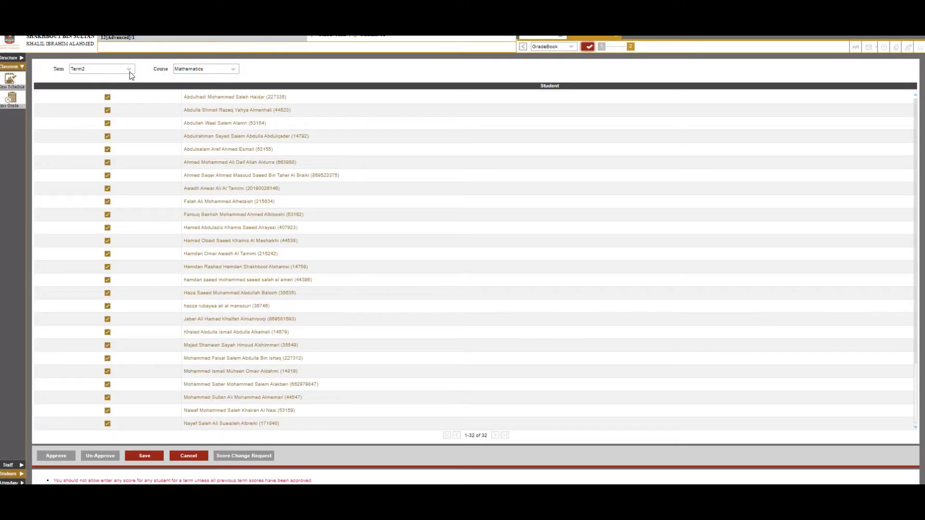
left_click(129, 72)
Switch the Mathematics gradebook to Term1 to load every student's marks and grades.
left_click(129, 71)
left_click(106, 98)
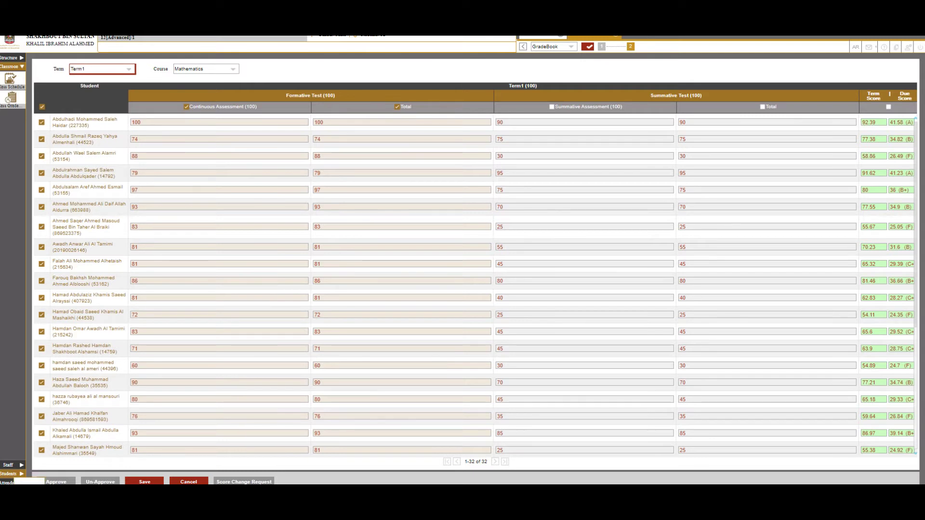
Open the Results Analysis Report page from the Reports section of the sidebar.
left_click(9, 481)
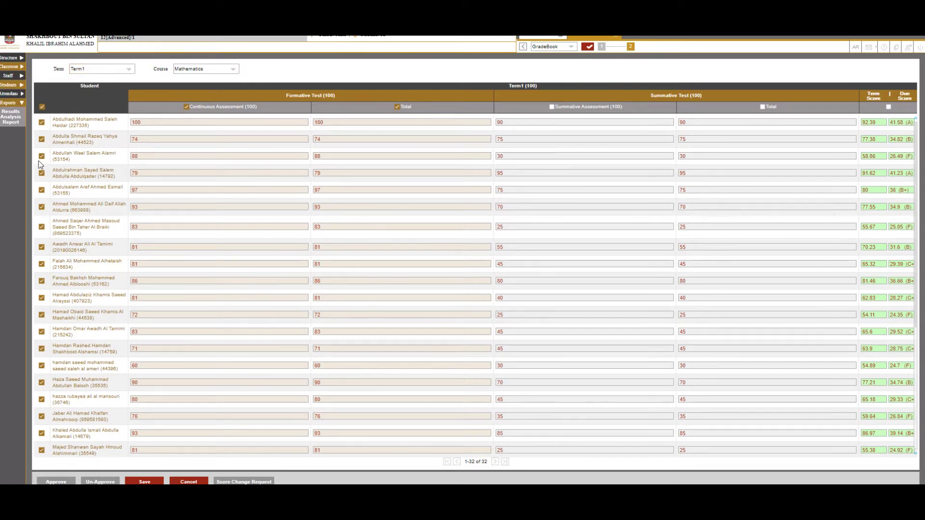
left_click(16, 125)
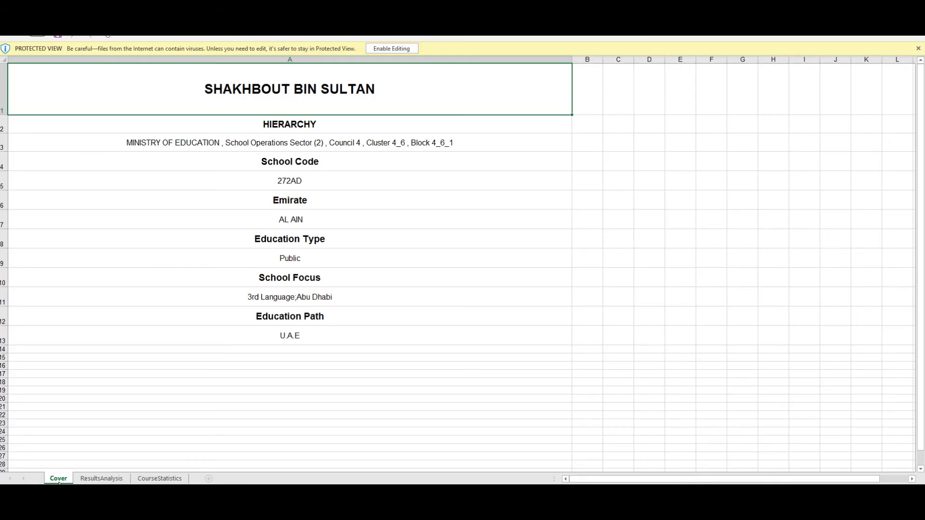
Review the ResultsAnalysis sheet's Term1 Mathematics scores, letter grades and attendance columns.
left_click(108, 480)
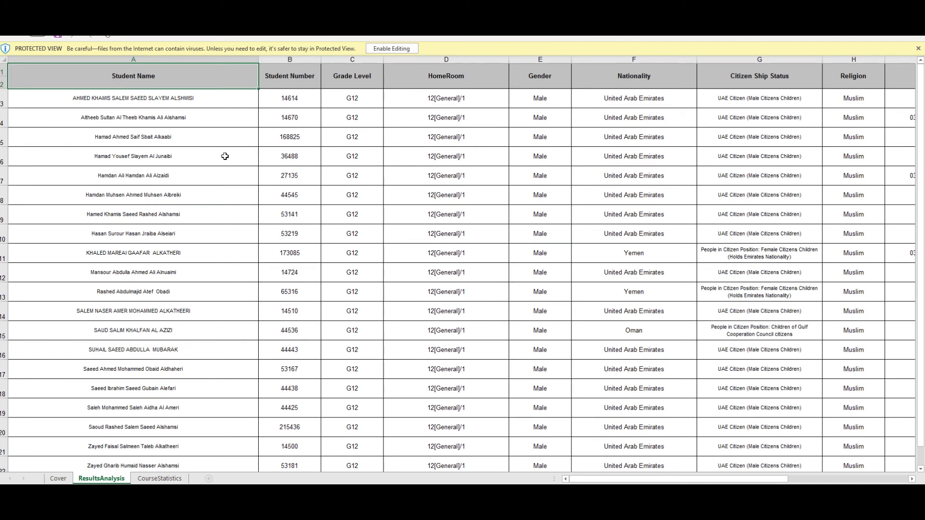
left_click_drag(658, 480, 676, 481)
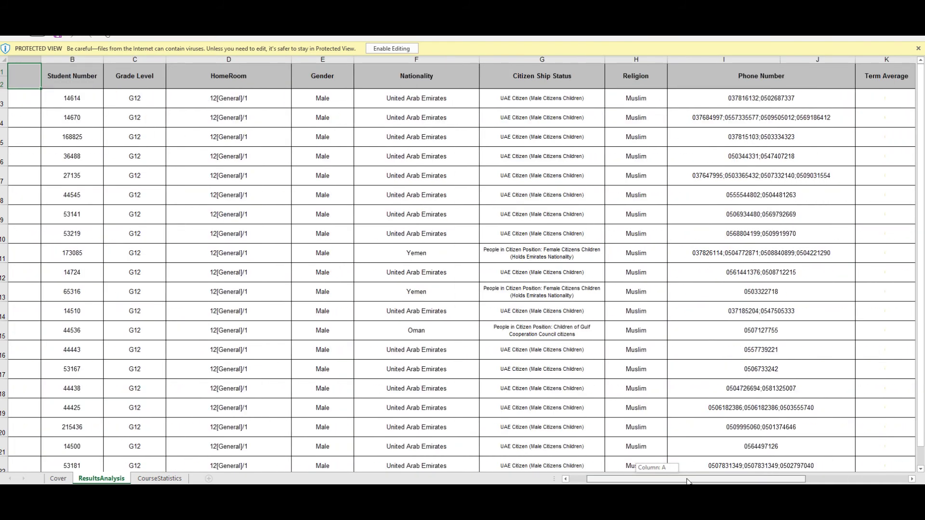
left_click_drag(687, 480, 785, 473)
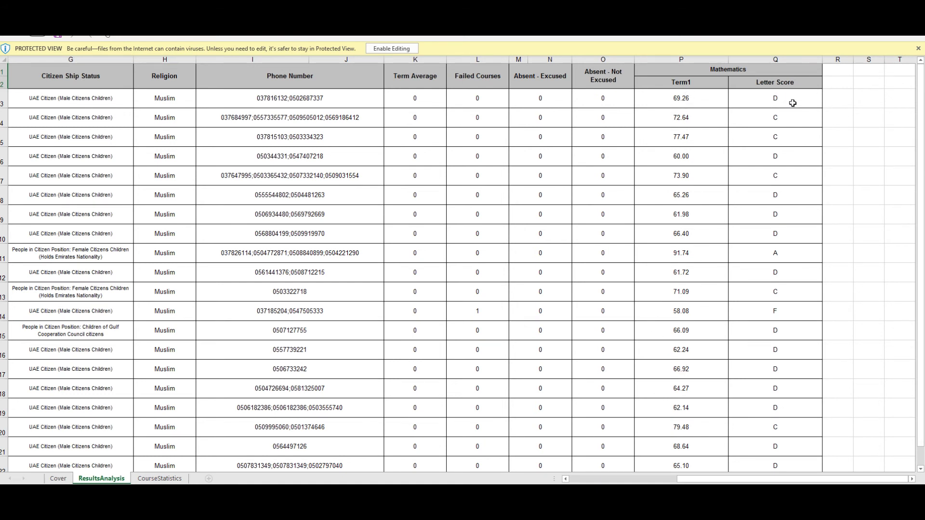
scroll(701, 181, "down", 4)
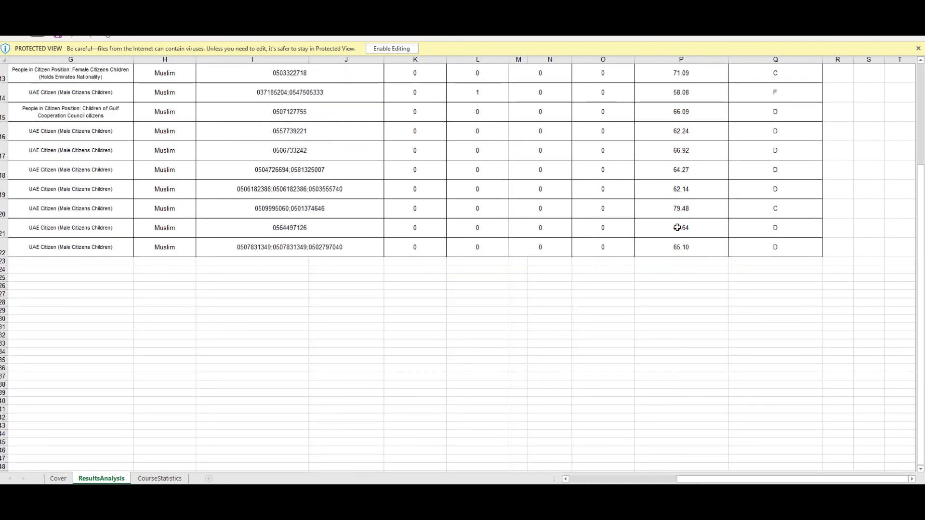
scroll(677, 227, "up", 1)
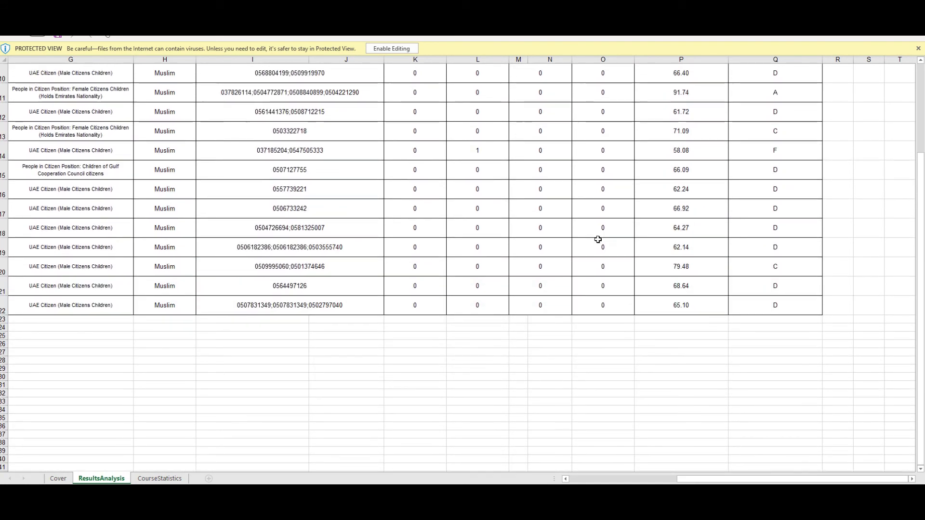
Review the CourseStatistics sheet's pass-band percentages, grade distribution and averages.
left_click(160, 479)
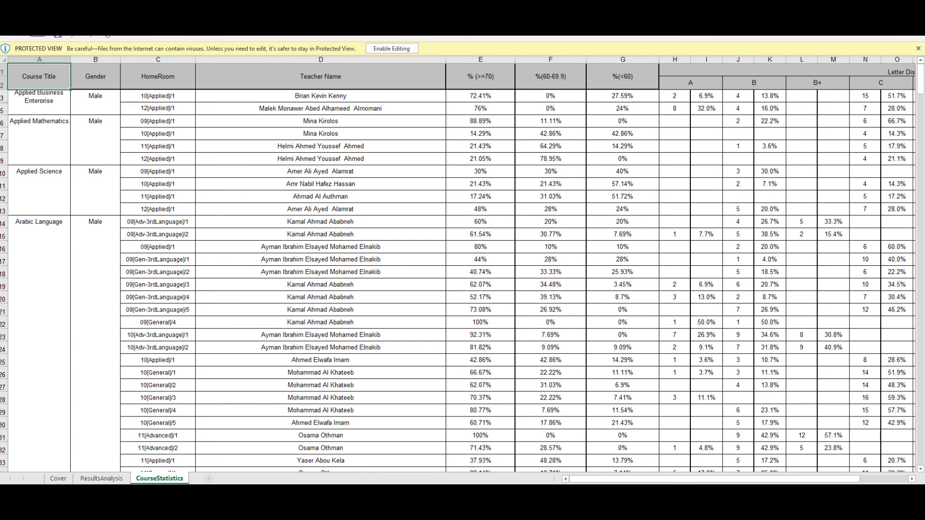
mouse_move(852, 479)
left_mouse_down()
mouse_move(900, 477)
mouse_move(851, 477)
left_mouse_up()
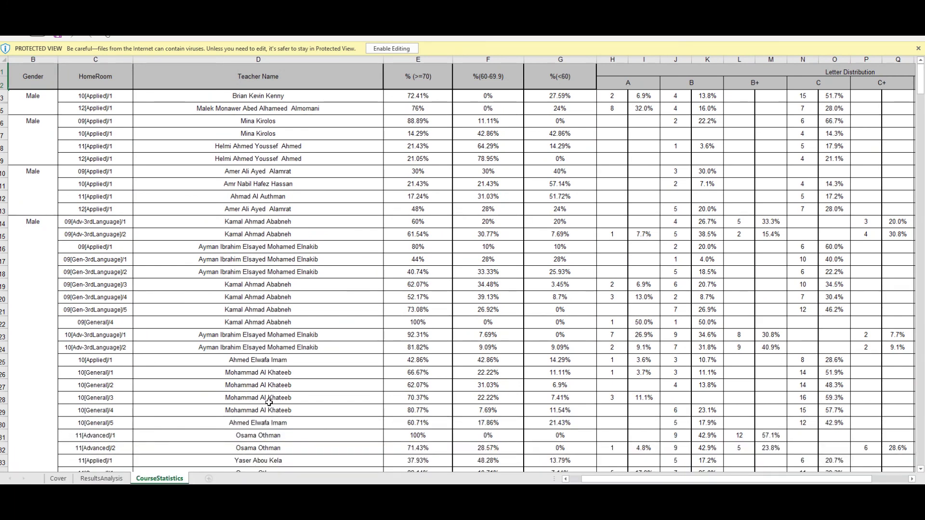
Go back through ResultsAnalysis to the Cover sheet showing the school details.
left_click(101, 479)
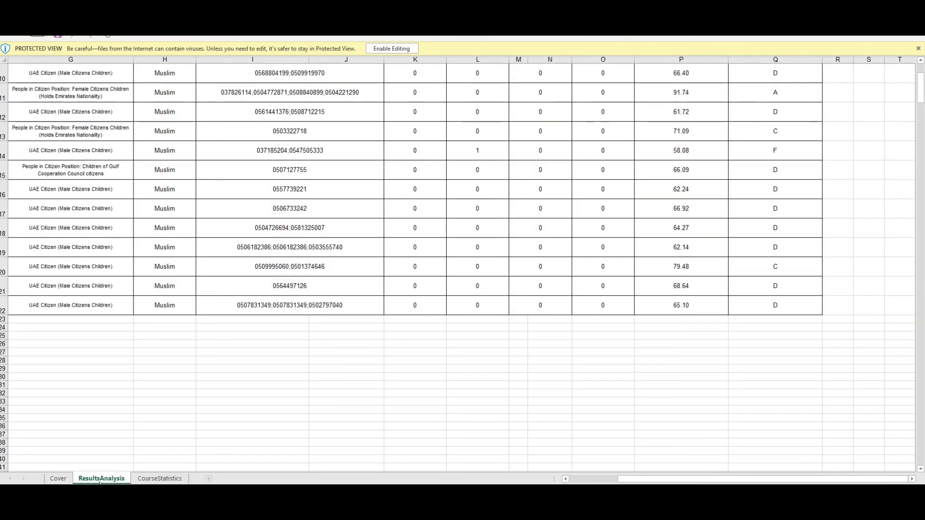
left_click(59, 478)
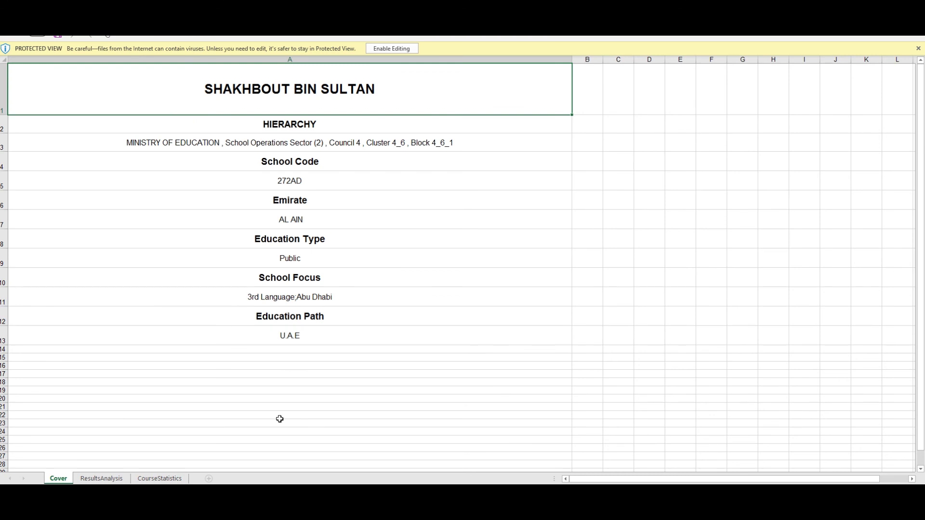